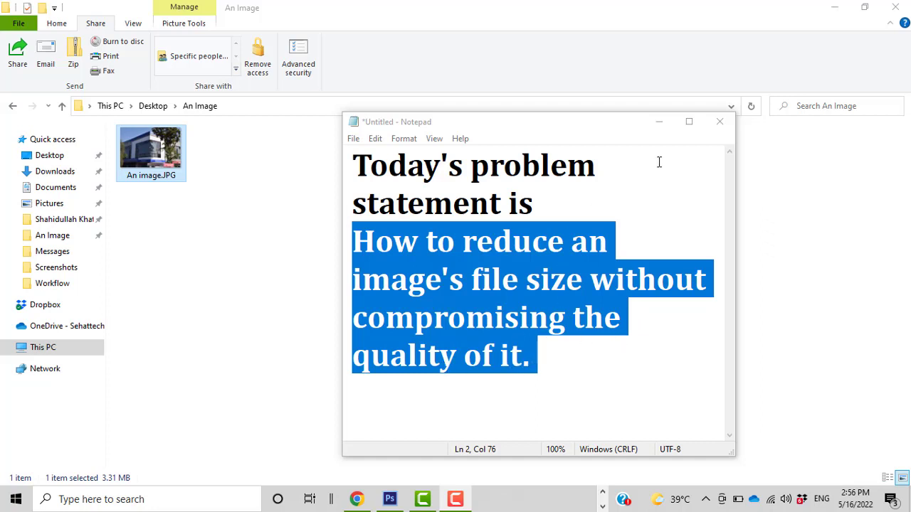
# Close the untitled Notepad note without saving its changes
pyautogui.click(715, 130)
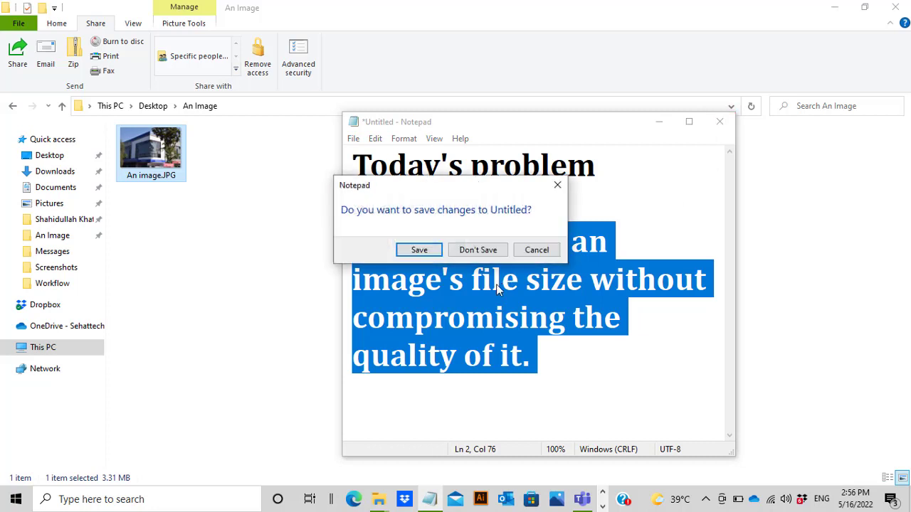
pyautogui.click(494, 254)
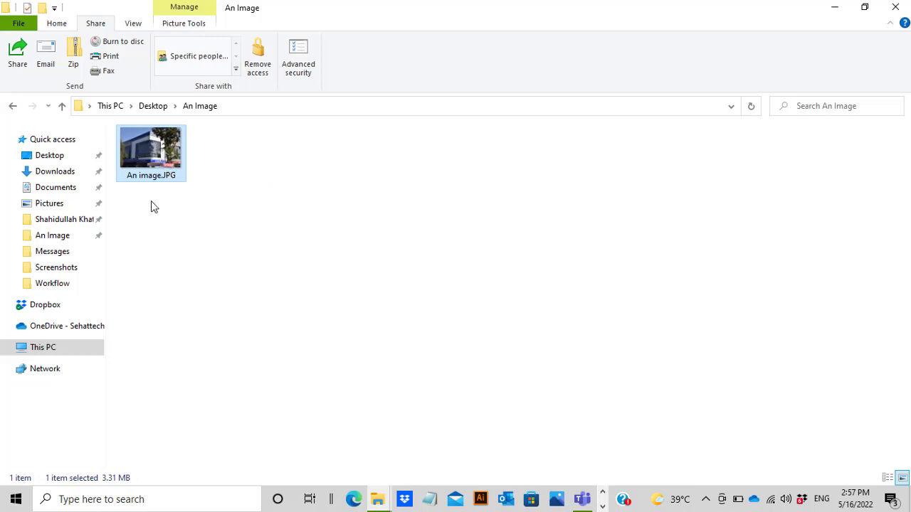
pyautogui.moveTo(162, 149)
pyautogui.click(602, 505)
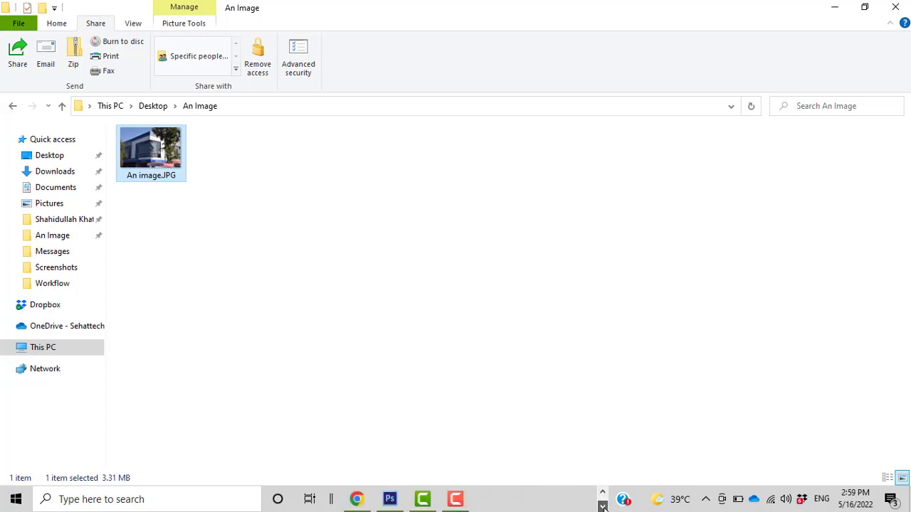
pyautogui.click(456, 498)
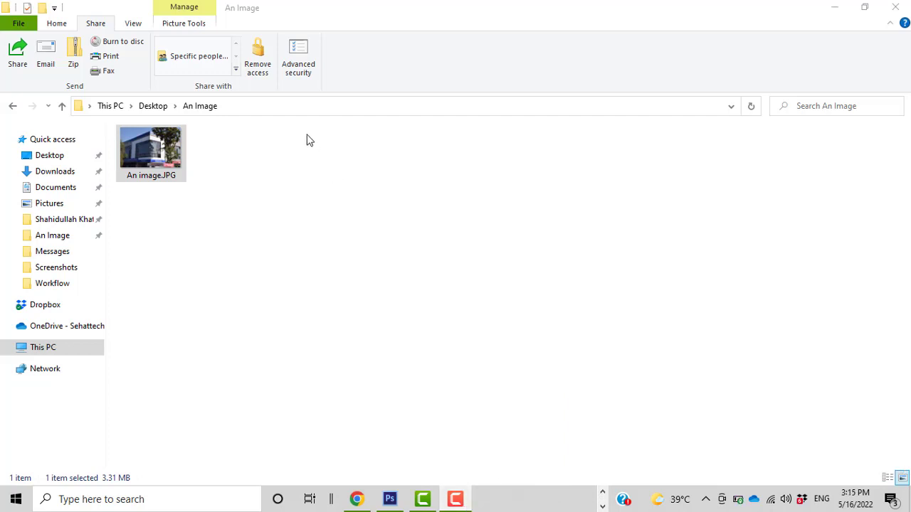
# Open An image.JPG from the An Image folder with the Photos app
pyautogui.click(122, 165)
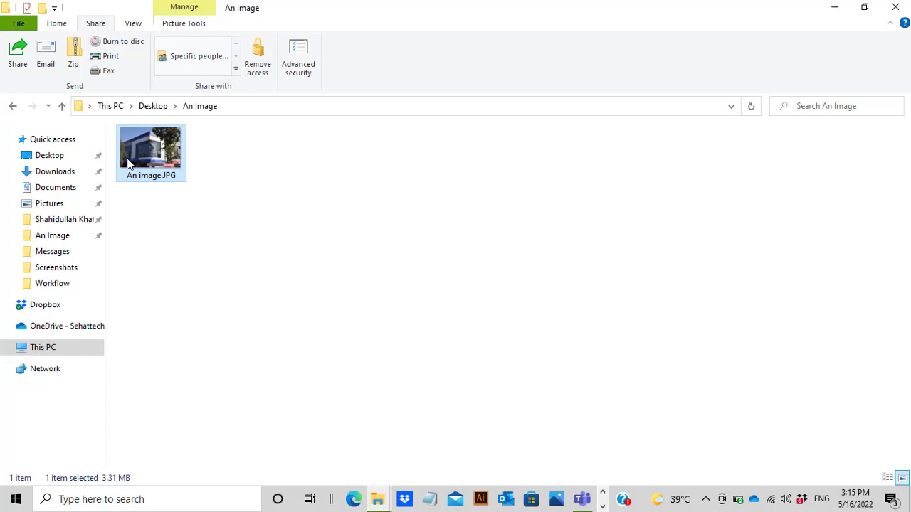
pyautogui.doubleClick(144, 153)
pyautogui.rightClick(128, 153)
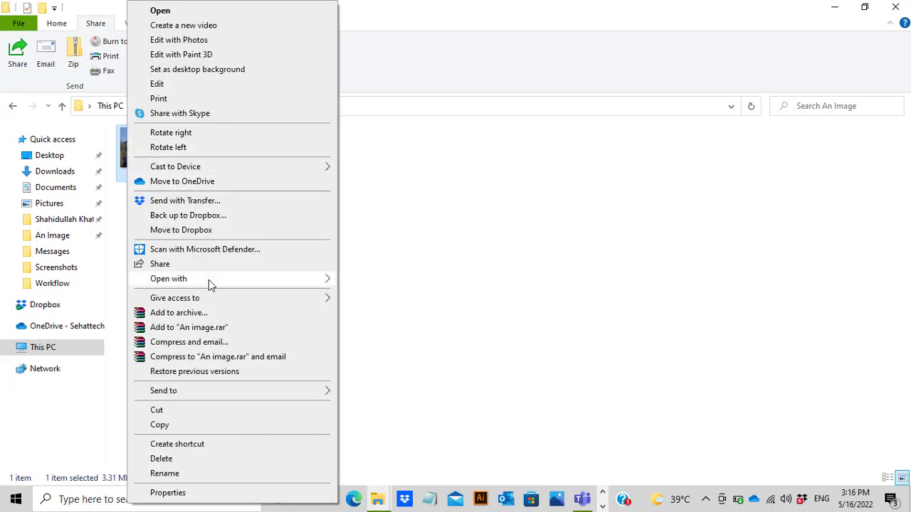
pyautogui.moveTo(316, 277)
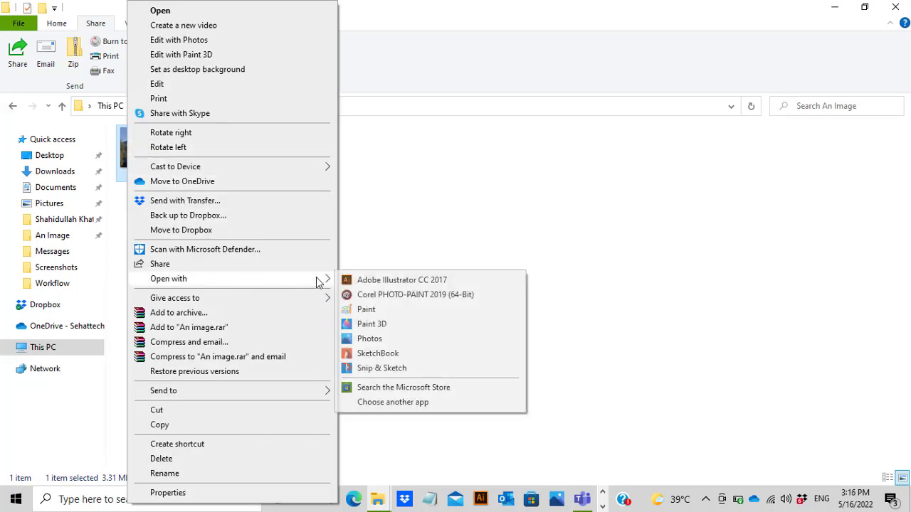
pyautogui.click(389, 344)
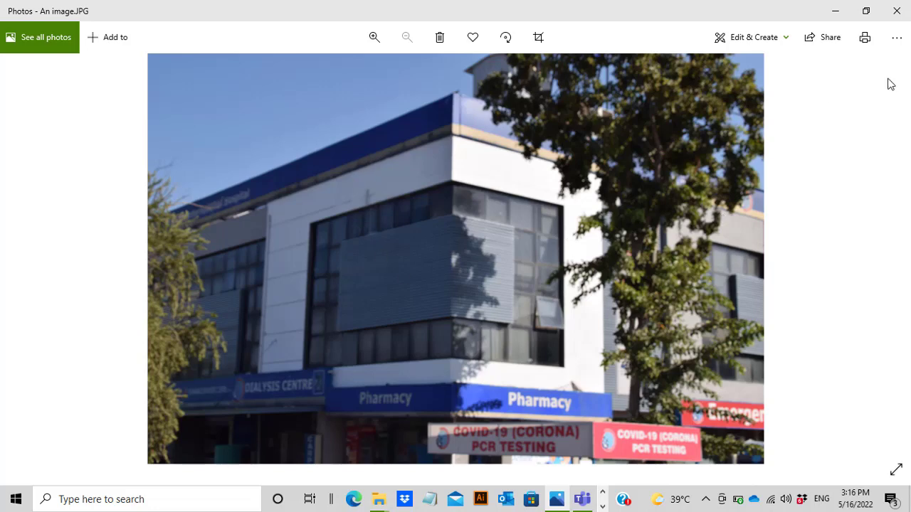
# Resize the image using custom dimensions, setting the width to 1500 pixels
pyautogui.click(898, 40)
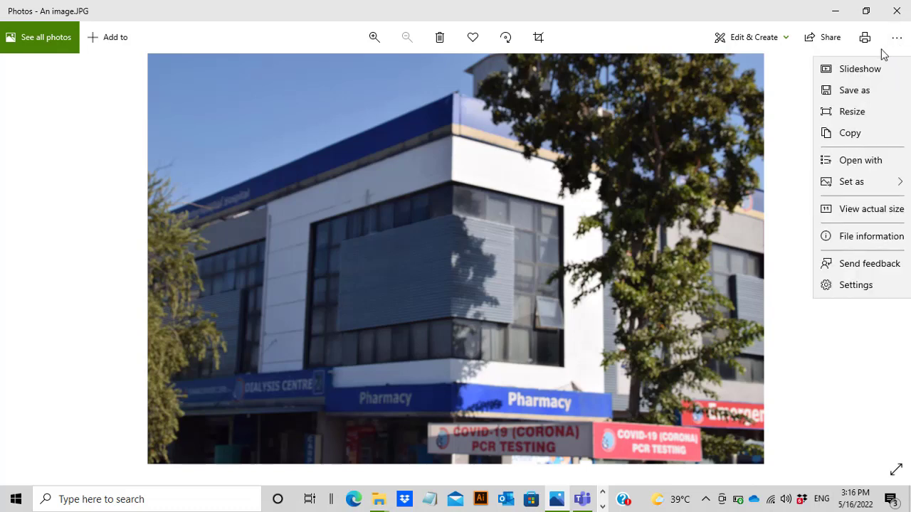
pyautogui.click(869, 113)
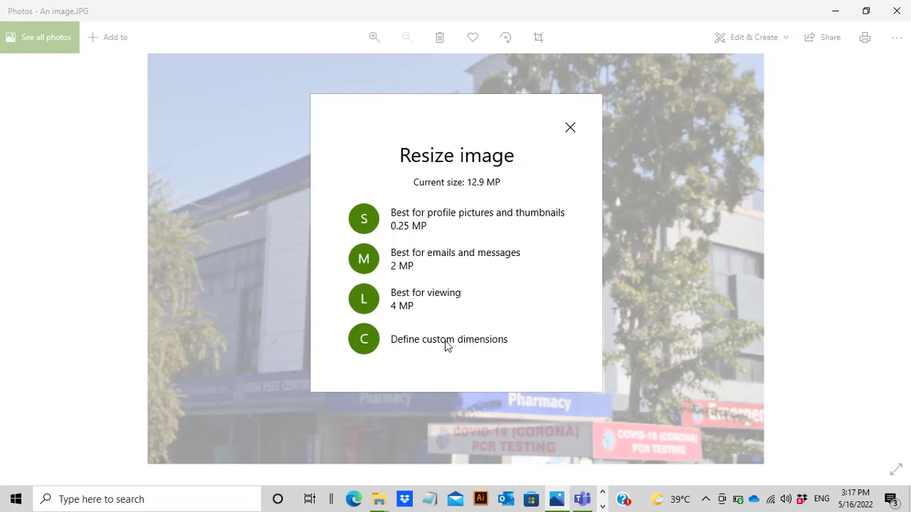
pyautogui.click(406, 345)
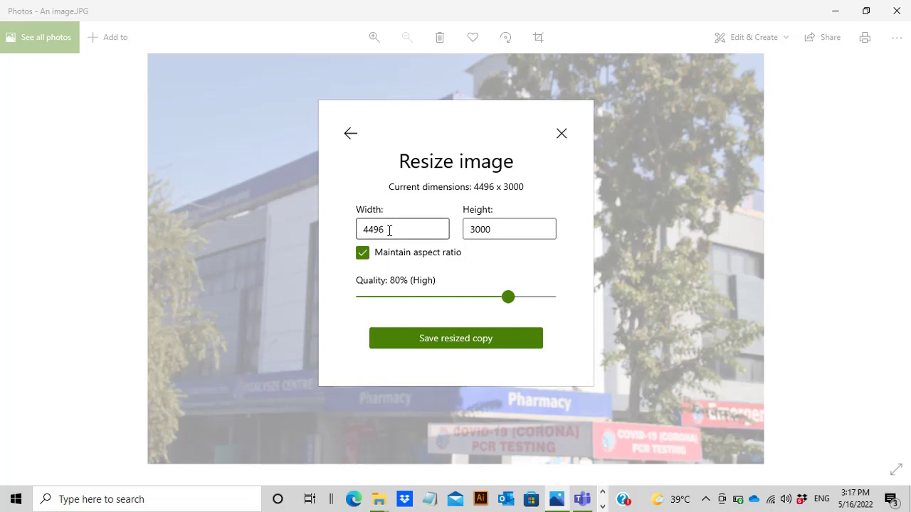
pyautogui.moveTo(381, 229); pyautogui.dragTo(345, 231)
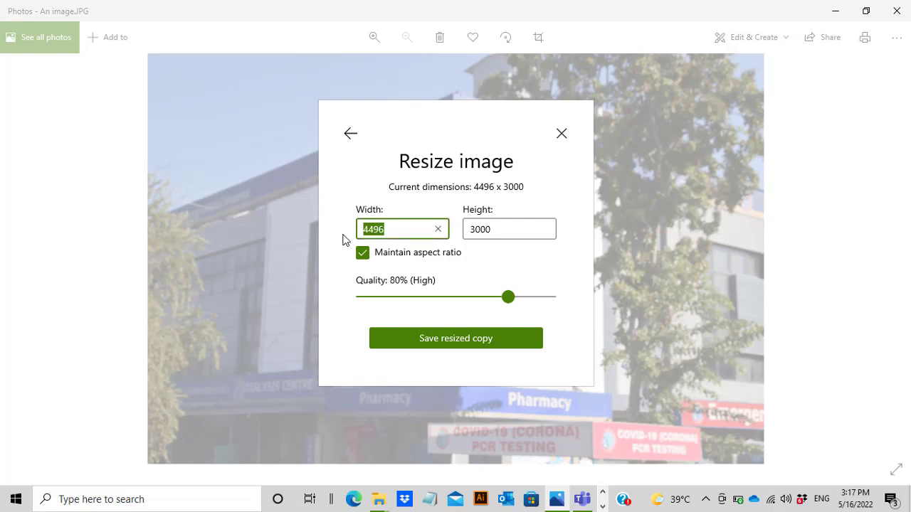
pyautogui.write('1500')
# Save the resized copy in the An Image folder as "An image resized by windows photos app.JPG"
pyautogui.click(486, 342)
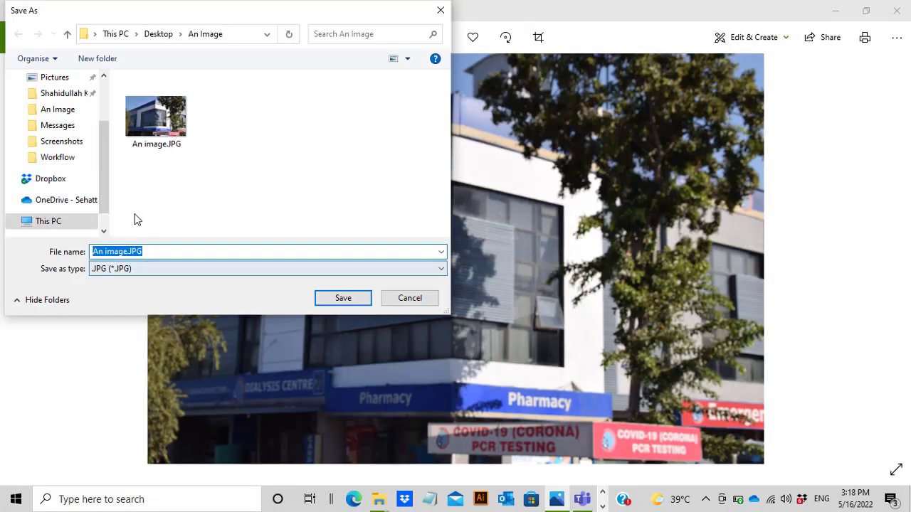
pyautogui.click(125, 252)
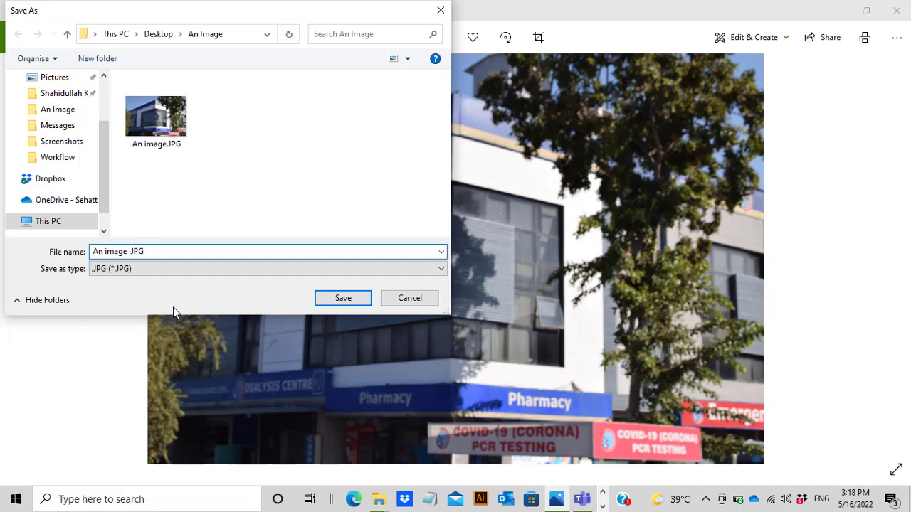
pyautogui.write('resi')
pyautogui.write('zed')
pyautogui.write(' by w')
pyautogui.write('indo')
pyautogui.write('ws ph')
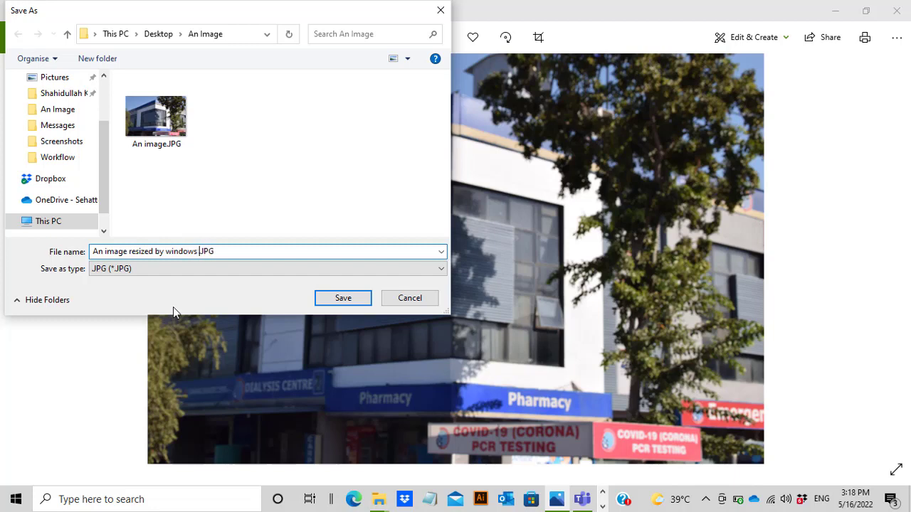
pyautogui.write('otos app')
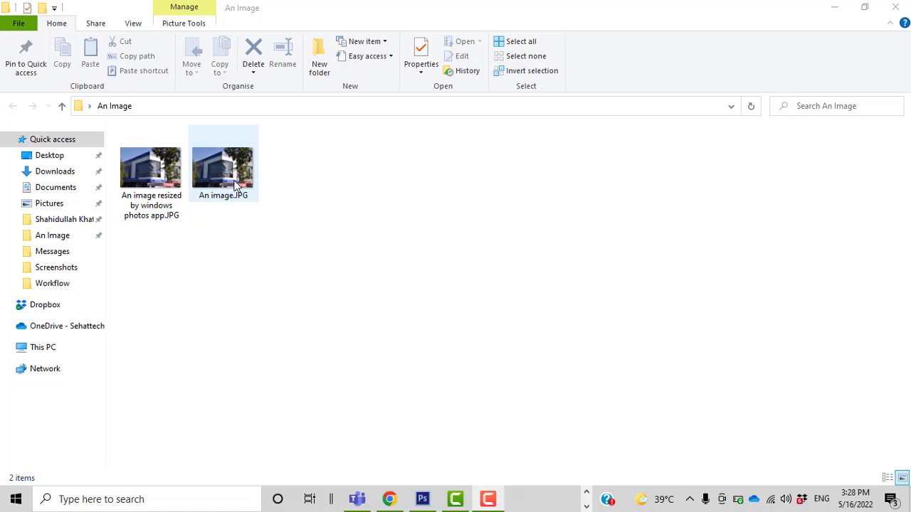
# Check the file size of the original An image.JPG in its file properties and close them
pyautogui.click(211, 174)
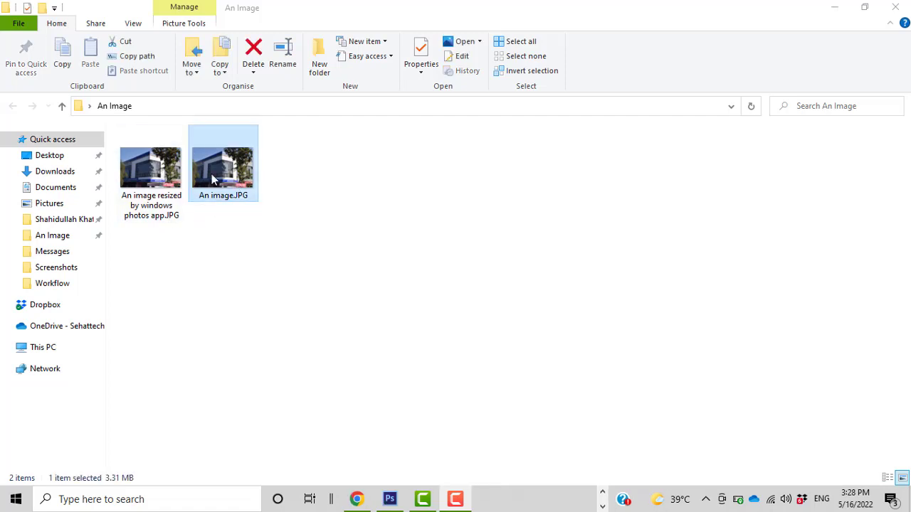
pyautogui.rightClick(211, 173)
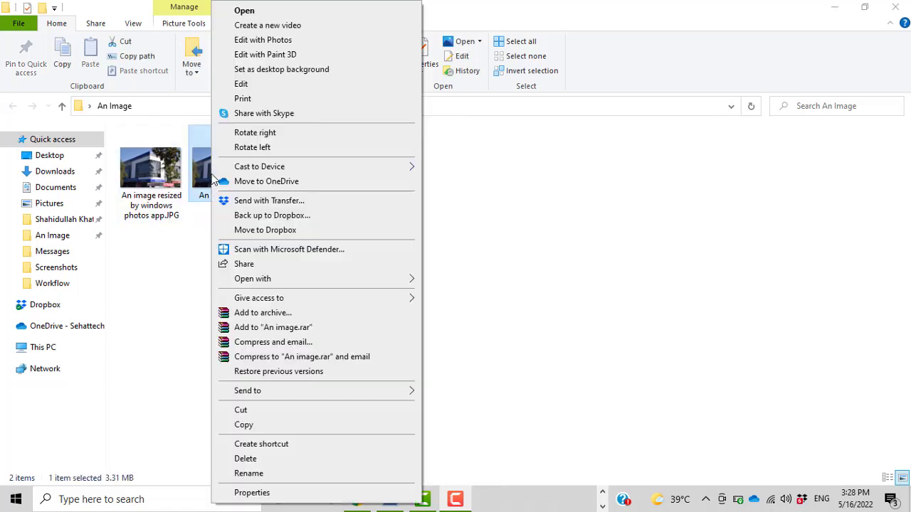
pyautogui.click(298, 493)
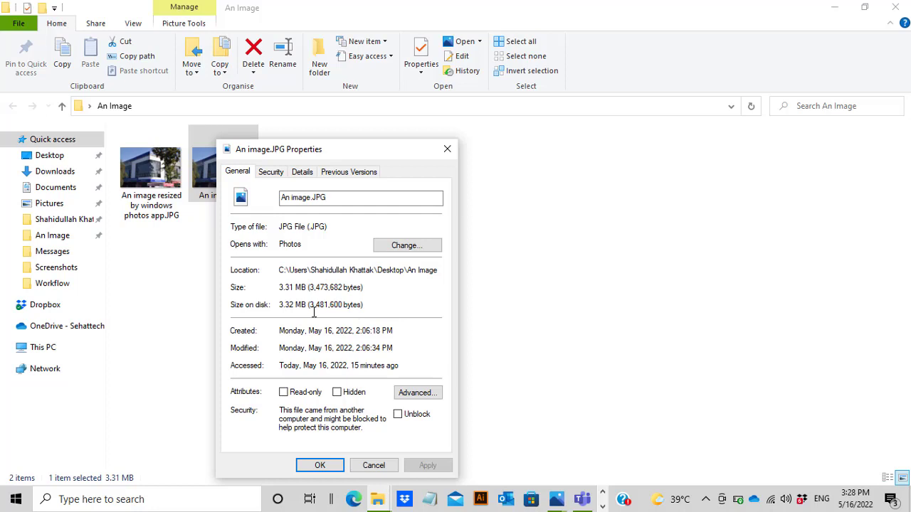
pyautogui.click(319, 465)
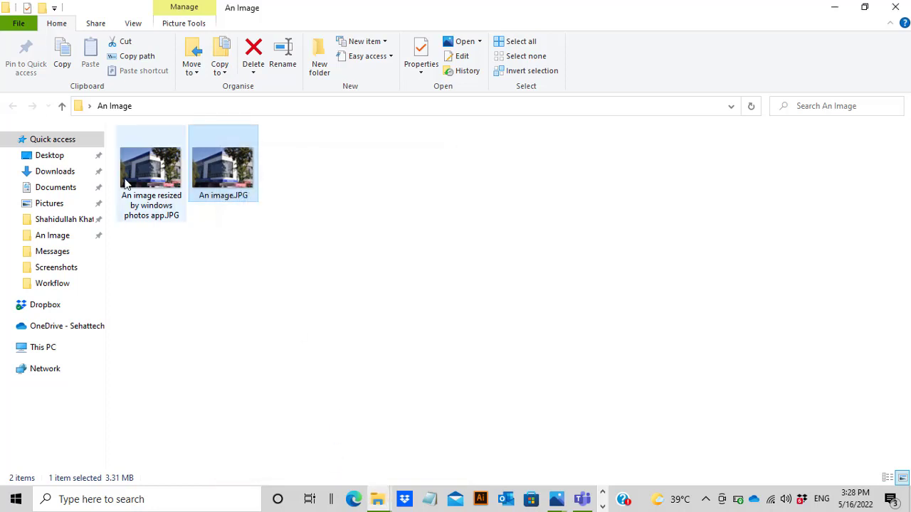
# Check the file size of the copy resized by the Photos app in its properties and close them
pyautogui.click(155, 185)
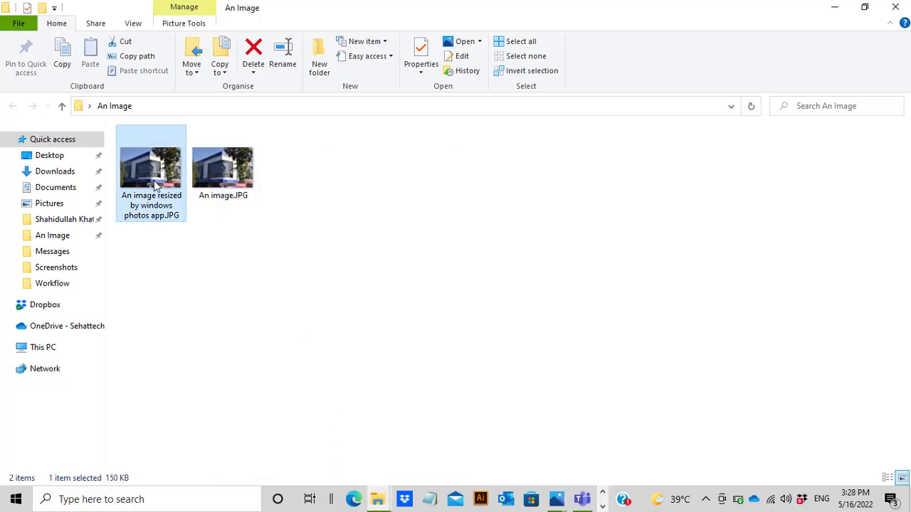
pyautogui.rightClick(155, 184)
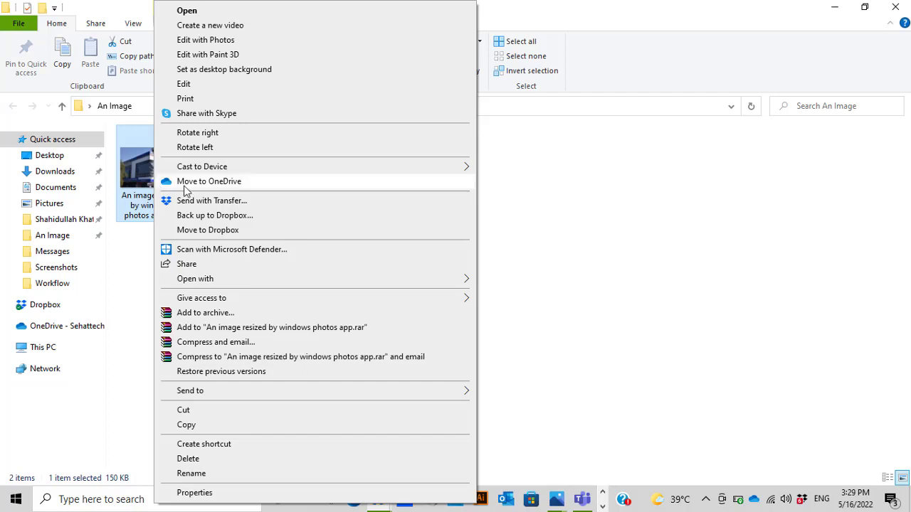
pyautogui.click(221, 491)
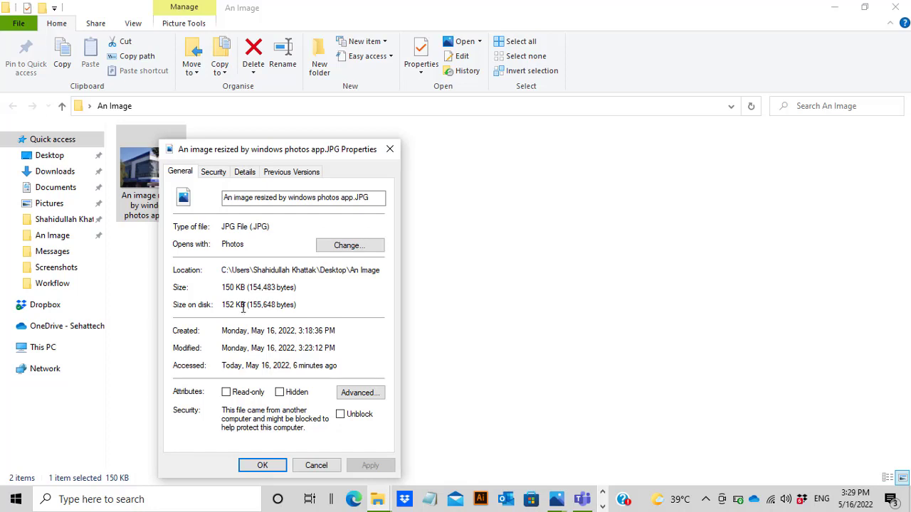
pyautogui.click(267, 463)
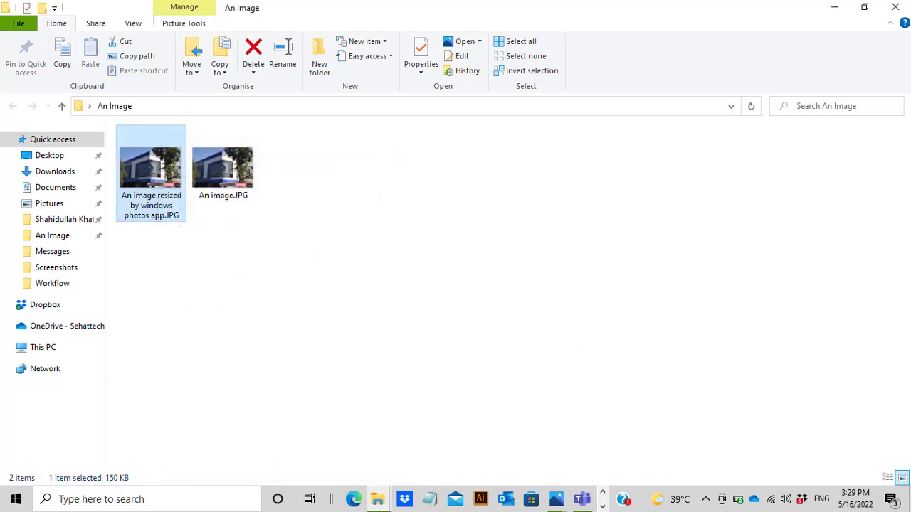
# Switch to the Photos app and compare the visual quality of the original image and the resized copy
pyautogui.click(834, 10)
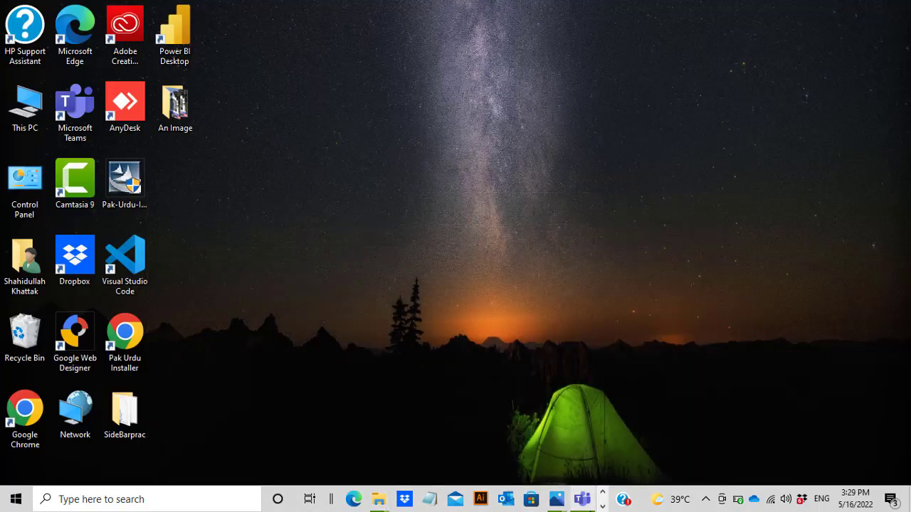
pyautogui.moveTo(562, 503)
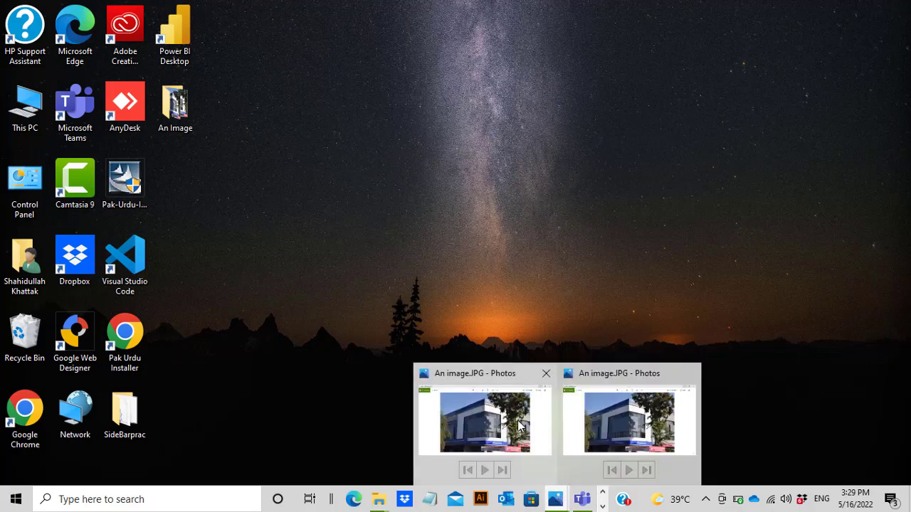
pyautogui.click(599, 425)
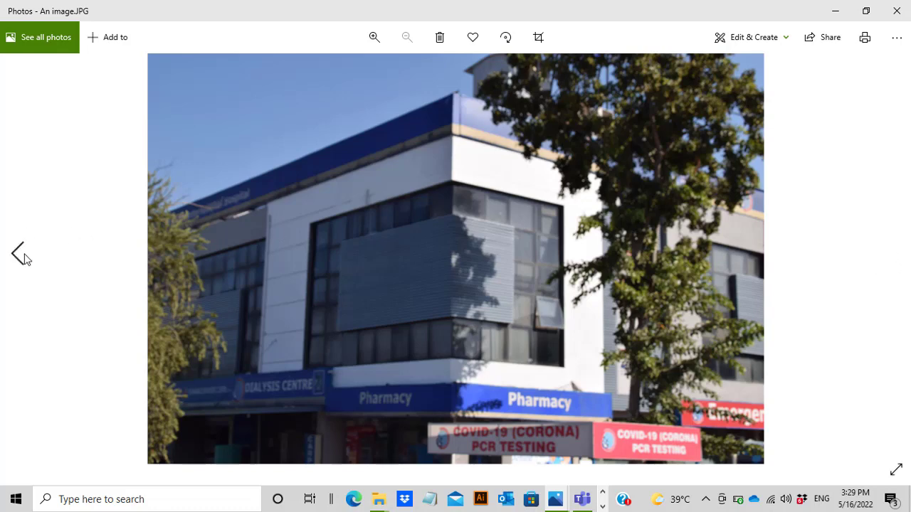
pyautogui.click(21, 256)
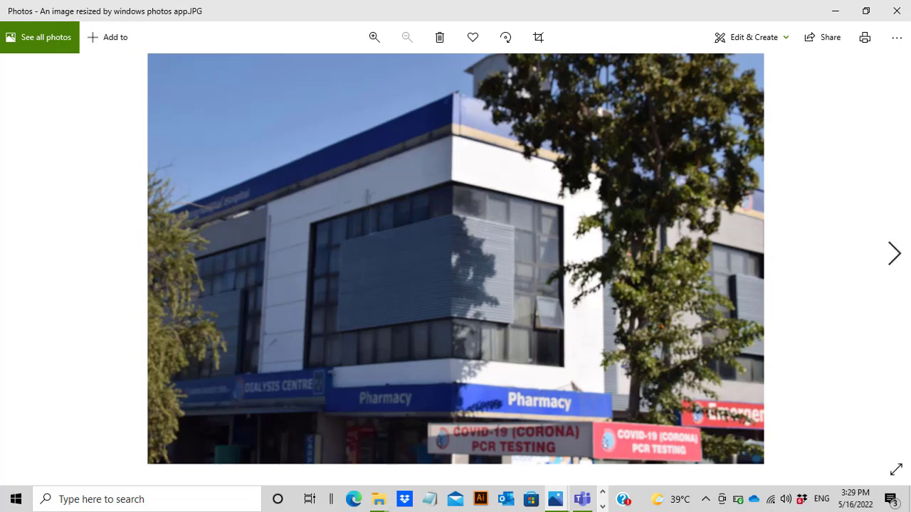
pyautogui.click(894, 256)
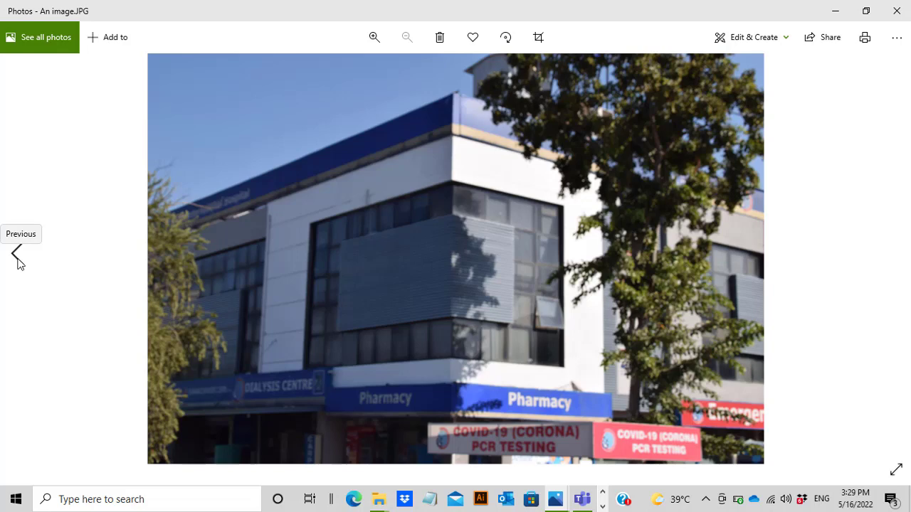
pyautogui.click(17, 258)
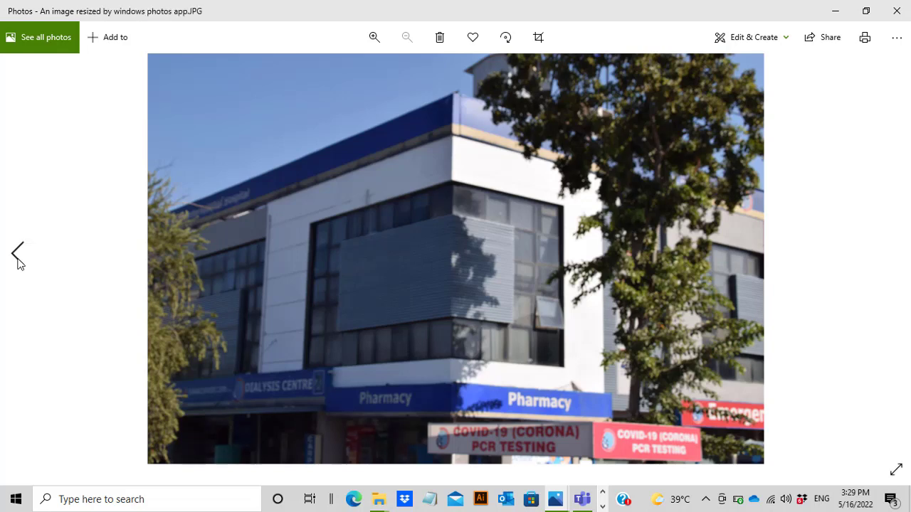
pyautogui.click(19, 261)
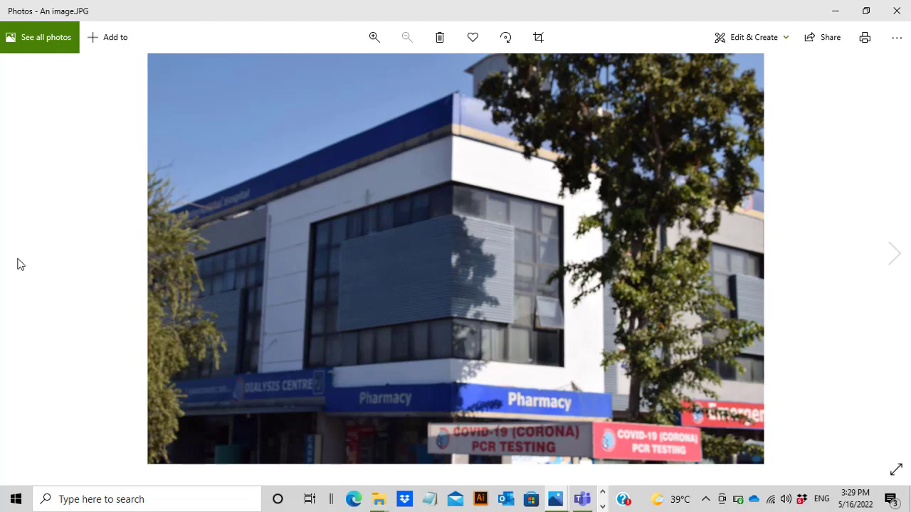
pyautogui.click(898, 262)
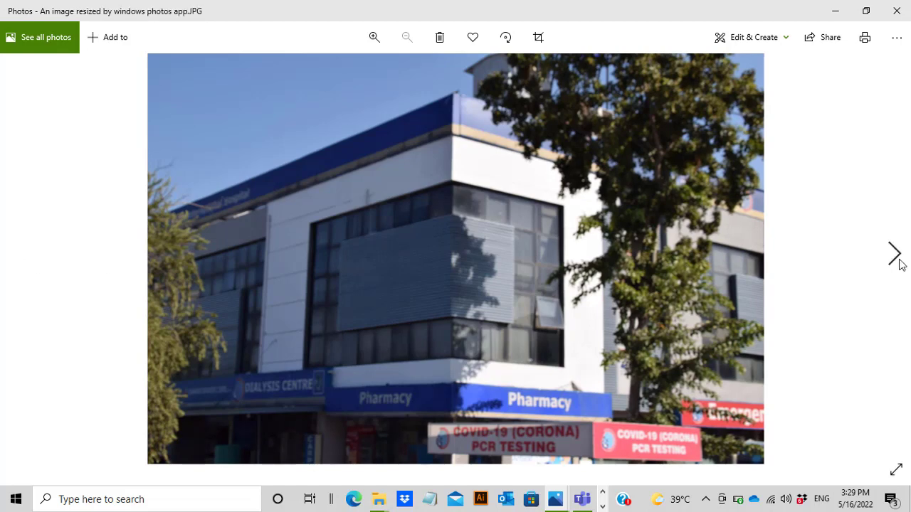
pyautogui.click(898, 261)
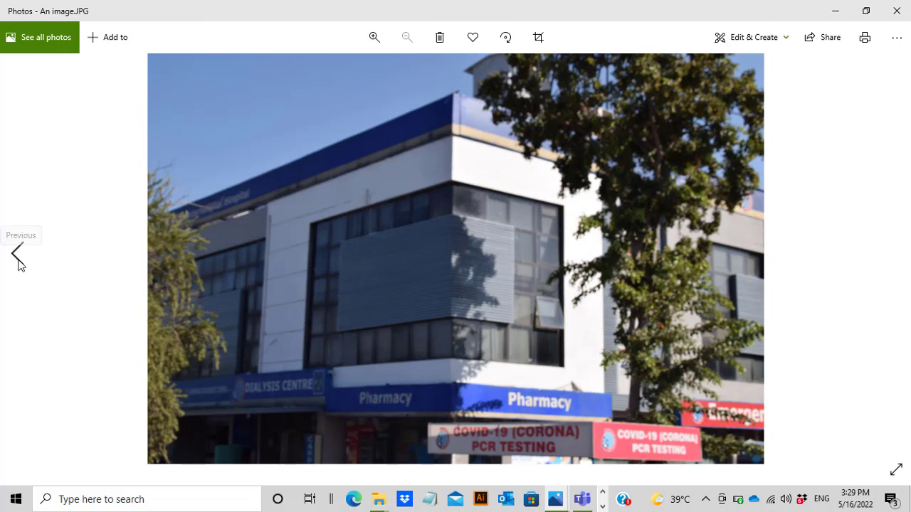
pyautogui.click(19, 264)
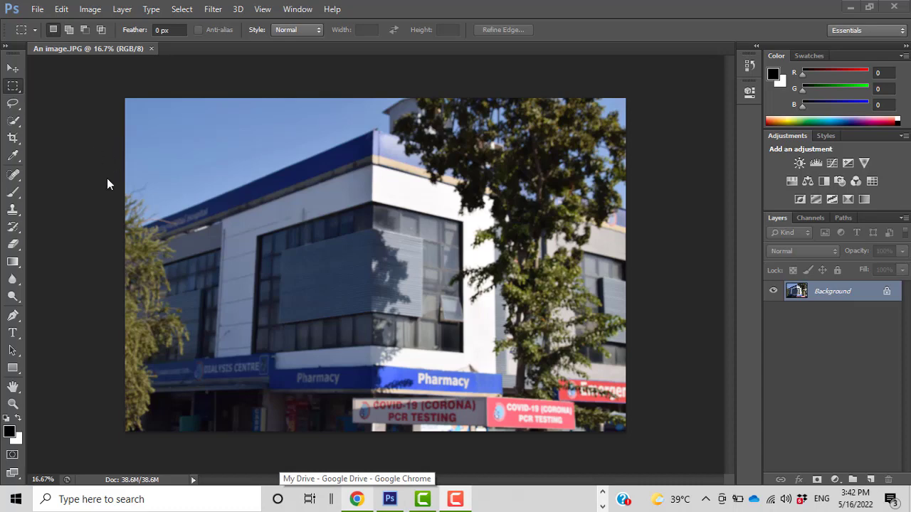
# Resize the image to a width of 1500 pixels with its proportions constrained
pyautogui.click(90, 10)
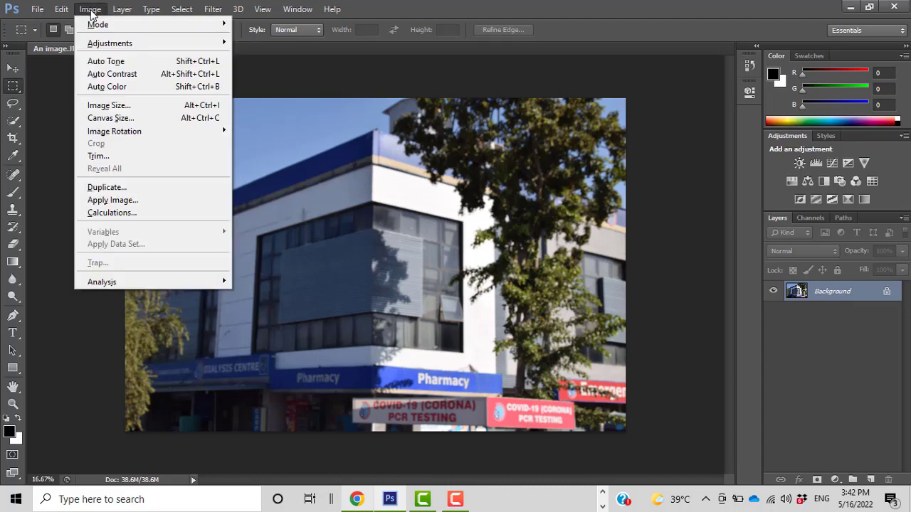
pyautogui.click(120, 104)
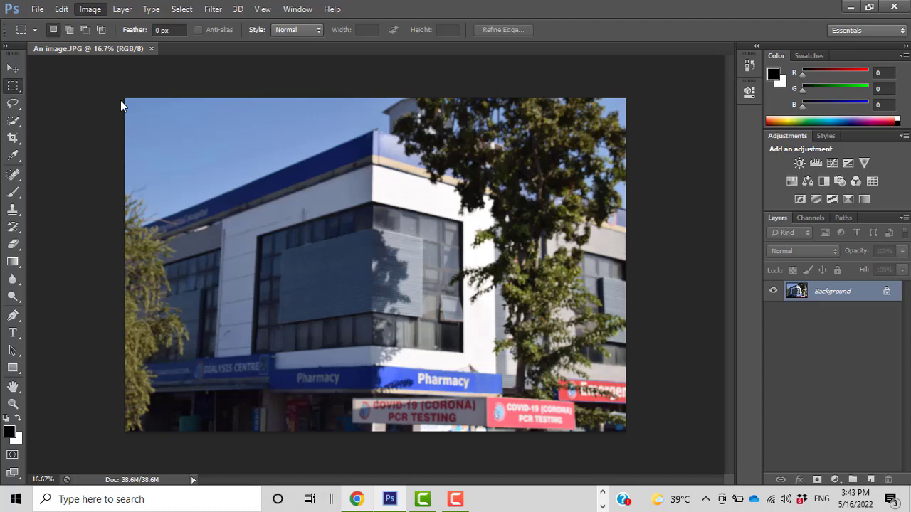
pyautogui.hotkey('ctrl', 'alt', 'i')
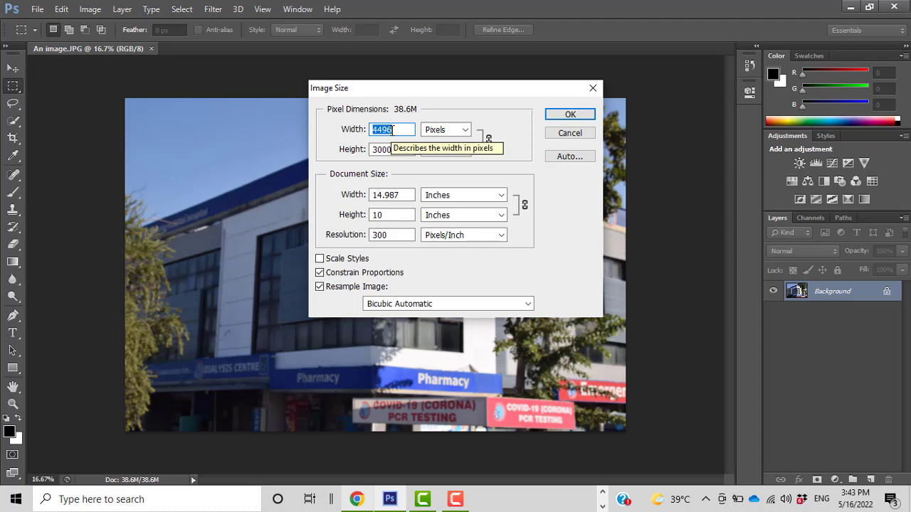
pyautogui.write('1')
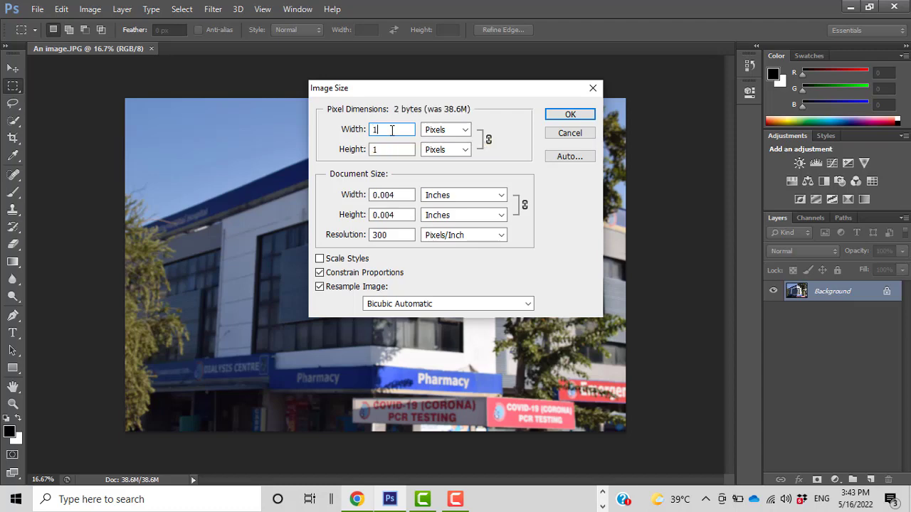
pyautogui.write('500')
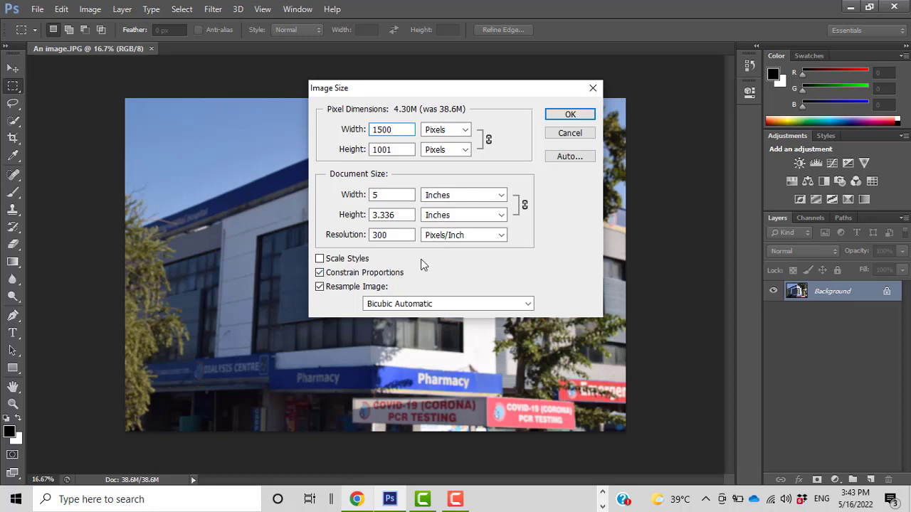
pyautogui.click(562, 116)
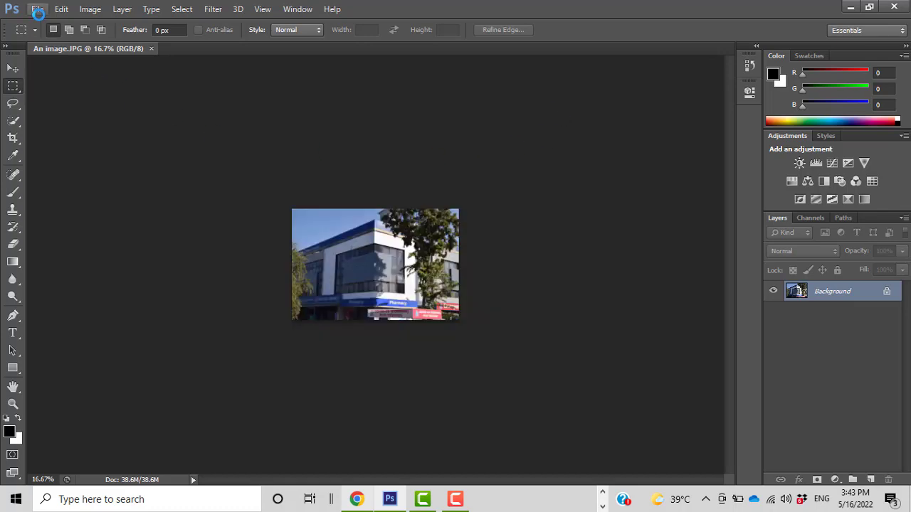
# Save the resized image in the An Image folder as "An image resized by photoshop.jpg" with High JPEG quality 9 and the Baseline ("Standard") format
pyautogui.click(38, 10)
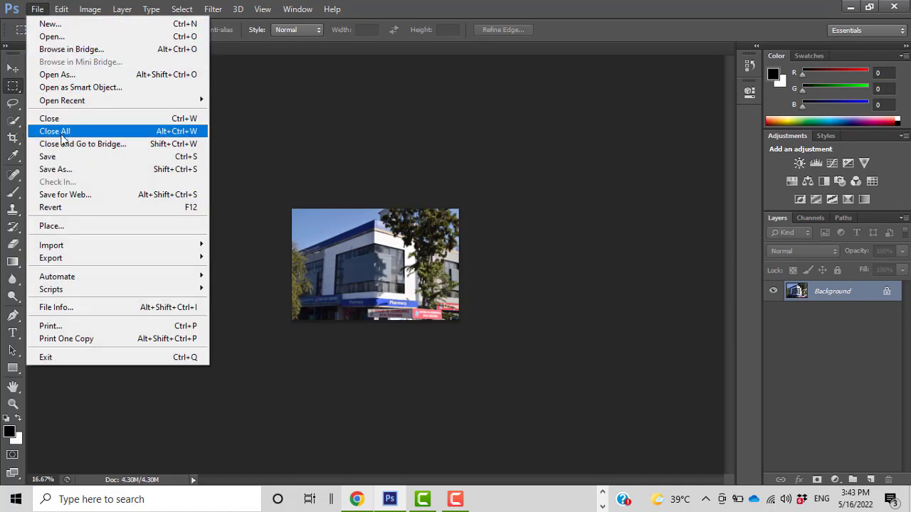
pyautogui.click(65, 169)
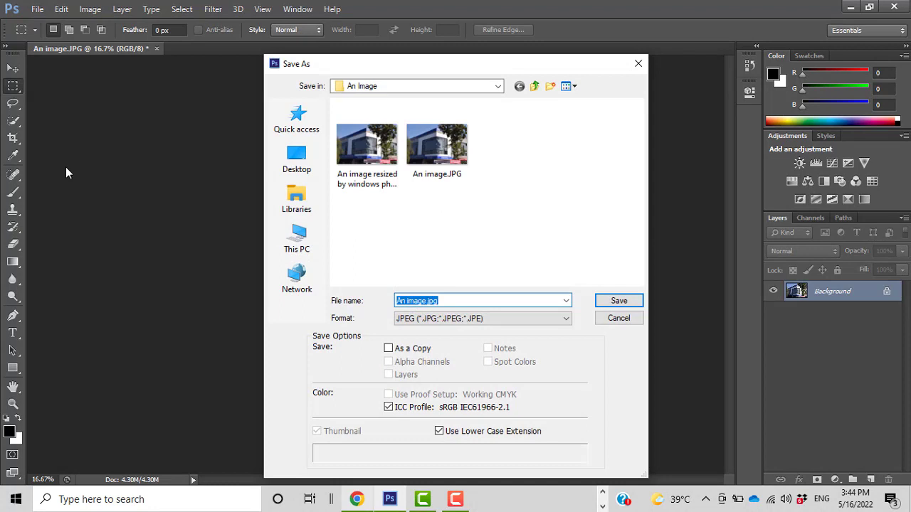
pyautogui.click(425, 301)
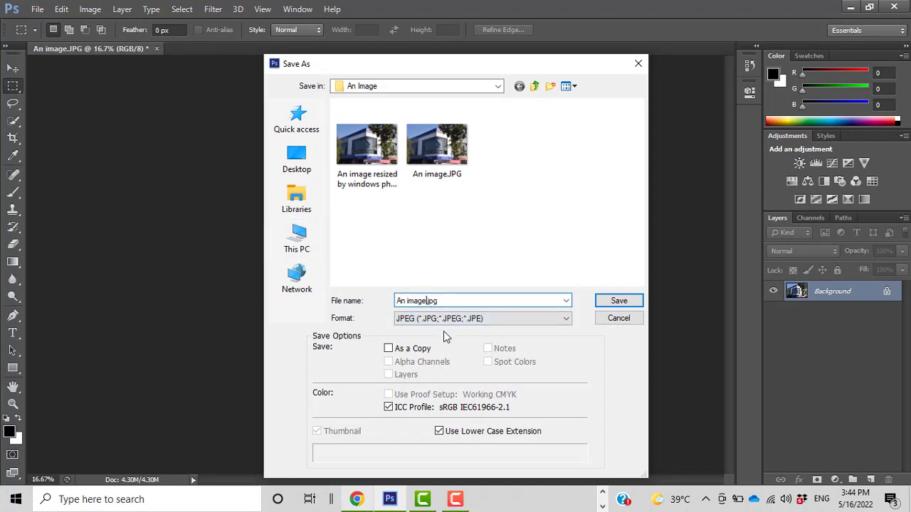
pyautogui.write('re')
pyautogui.write('size')
pyautogui.write('d ')
pyautogui.write('by pho')
pyautogui.write('tosho')
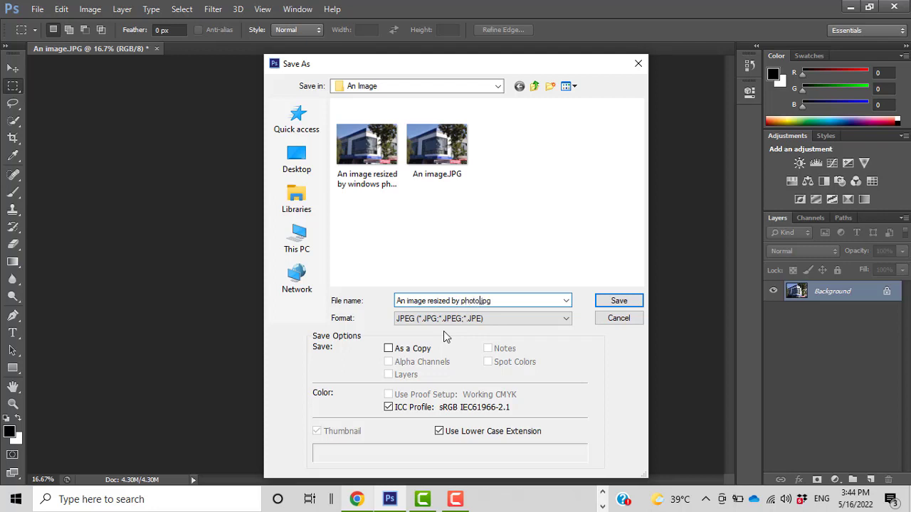
pyautogui.write('p')
pyautogui.click(614, 304)
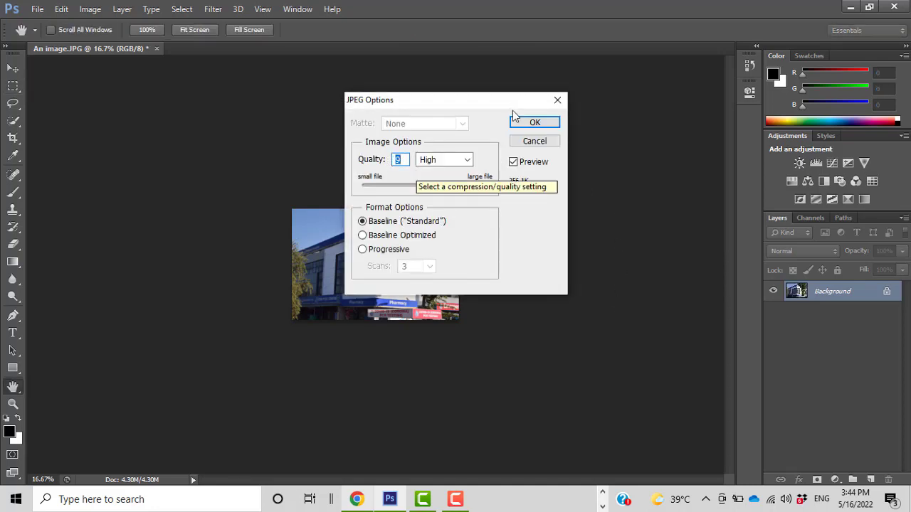
pyautogui.click(531, 124)
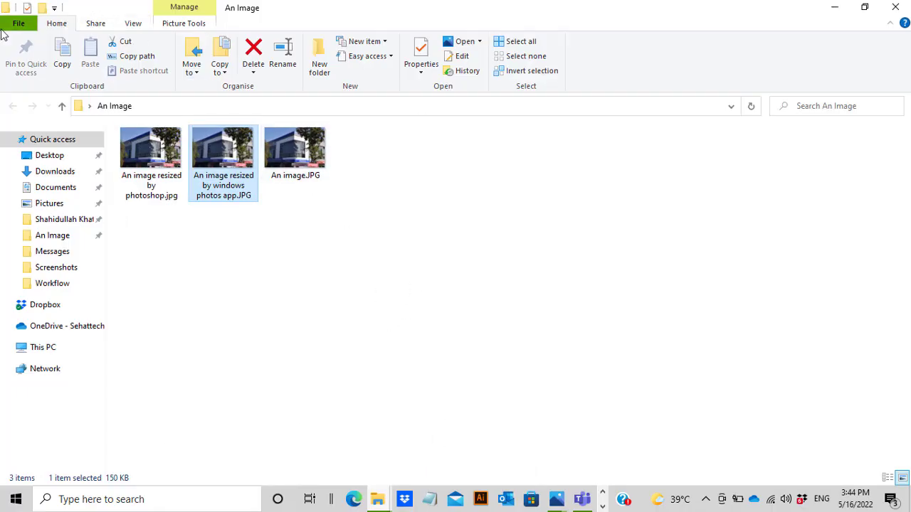
# Switch to the An Image folder in File Explorer and compare the dimensions and file sizes of the original and the two resized copies
pyautogui.moveTo(140, 166)
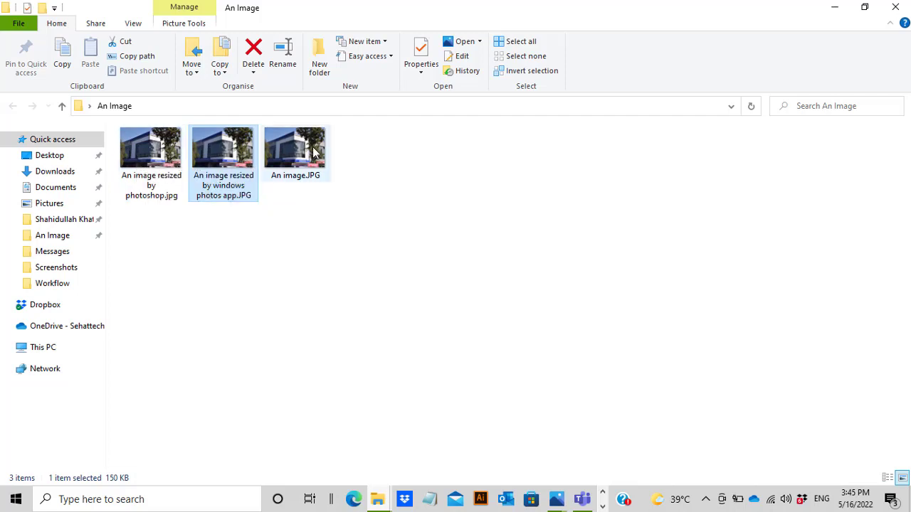
pyautogui.moveTo(314, 152)
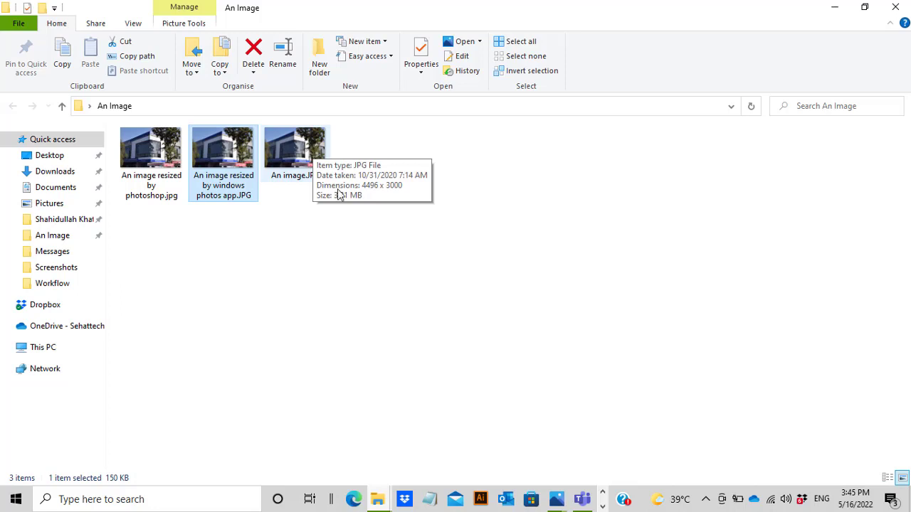
pyautogui.moveTo(235, 169)
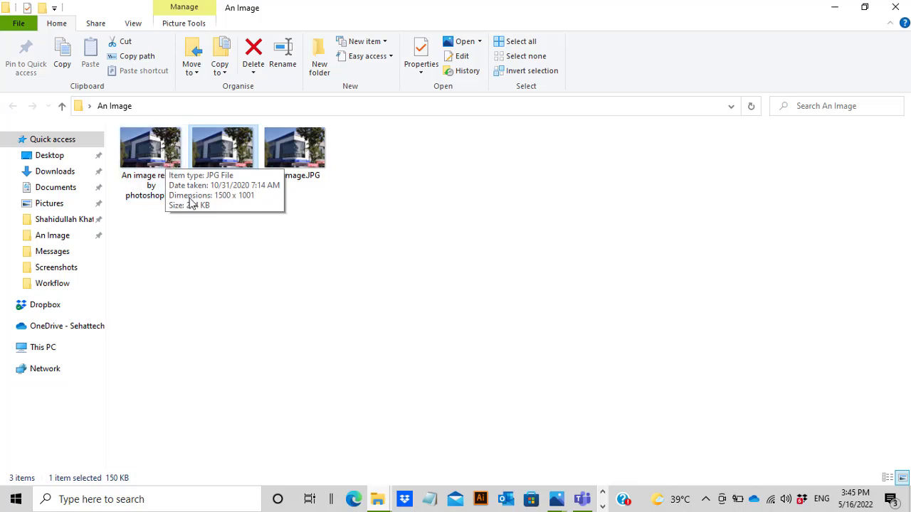
pyautogui.moveTo(165, 175)
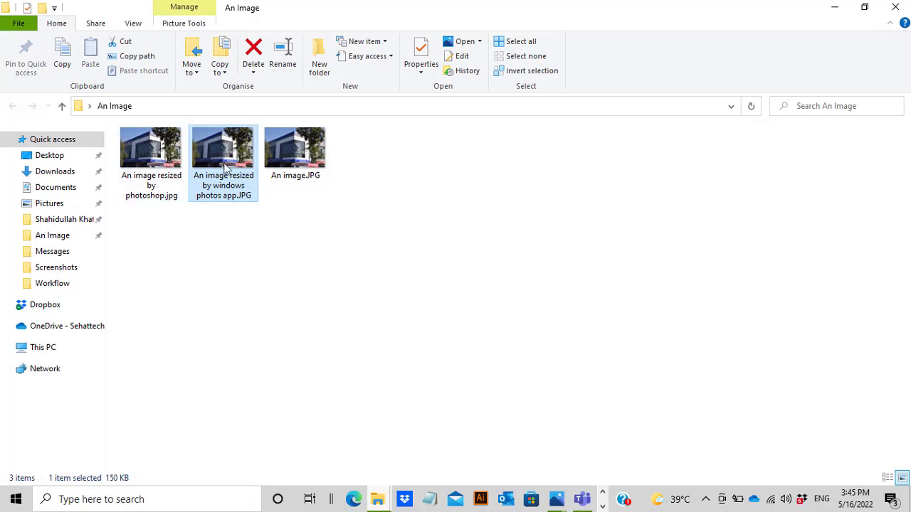
pyautogui.moveTo(204, 161)
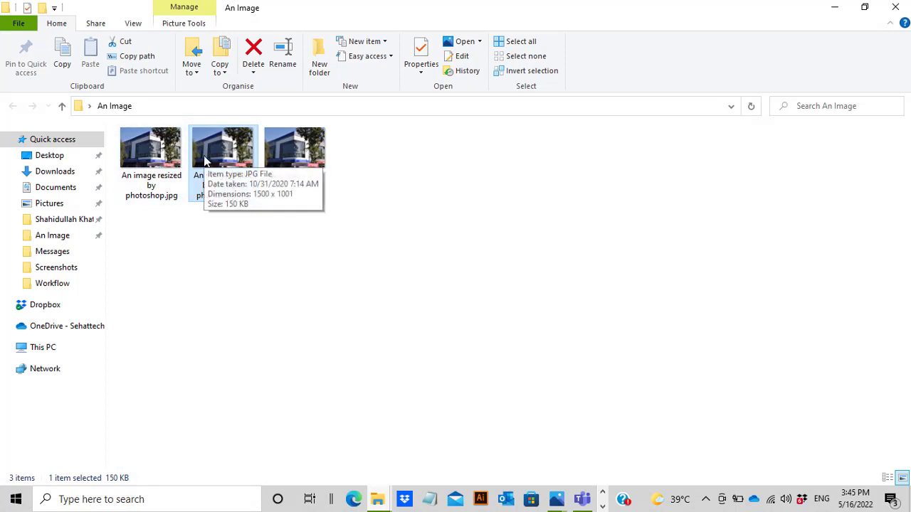
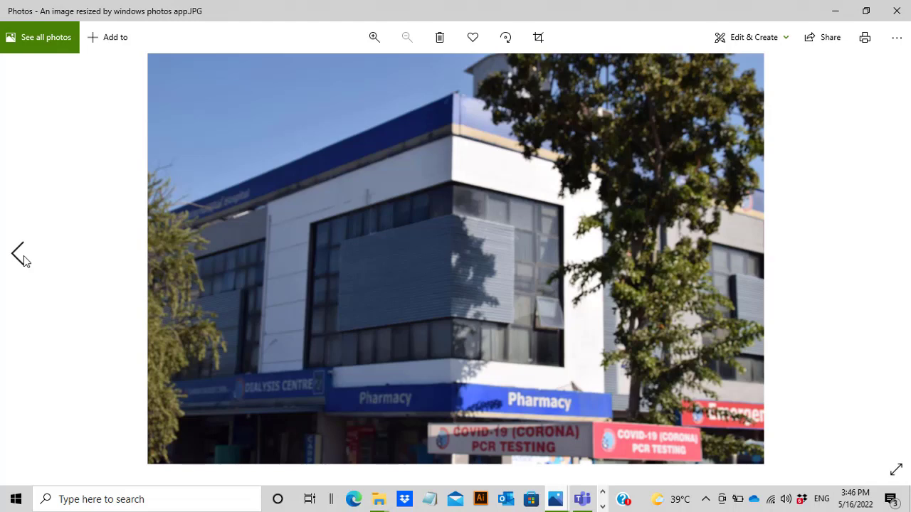
# Switch to the Photos app and compare the visual quality of the Photoshop copy, the Photos app copy and the original image
pyautogui.click(23, 258)
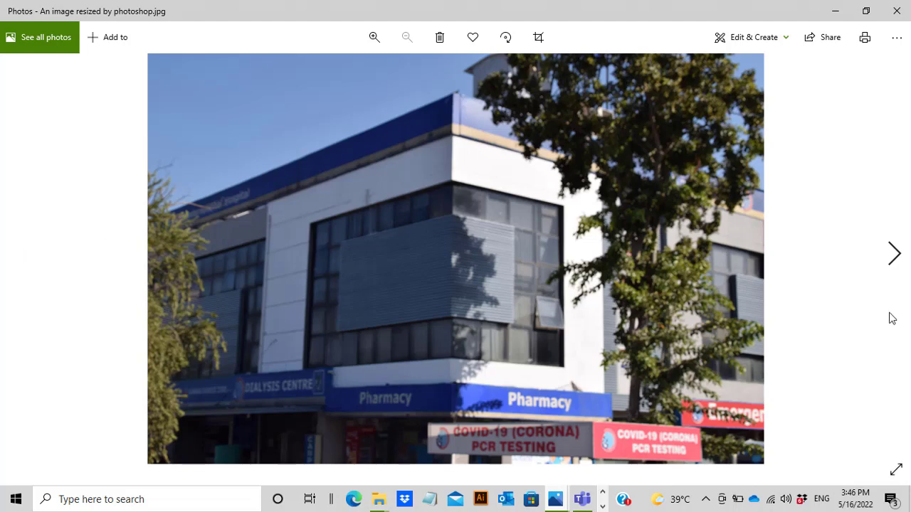
pyautogui.click(891, 265)
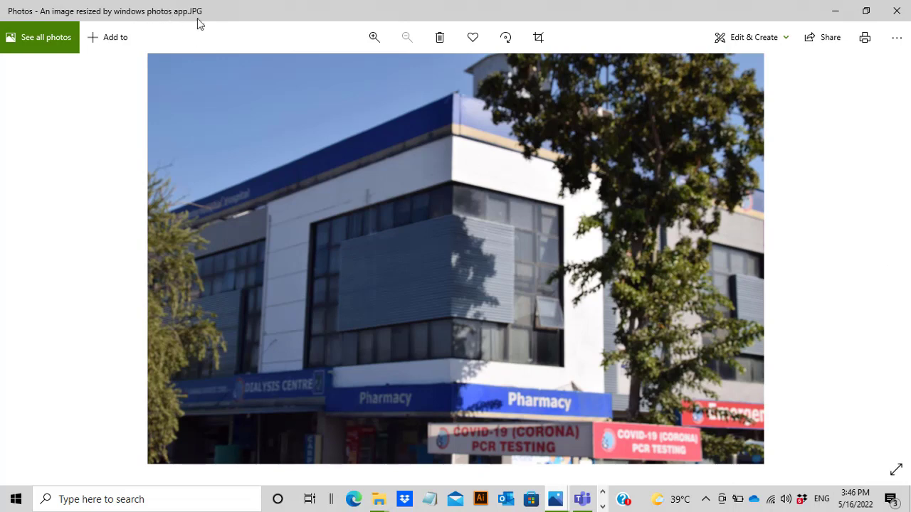
pyautogui.click(891, 267)
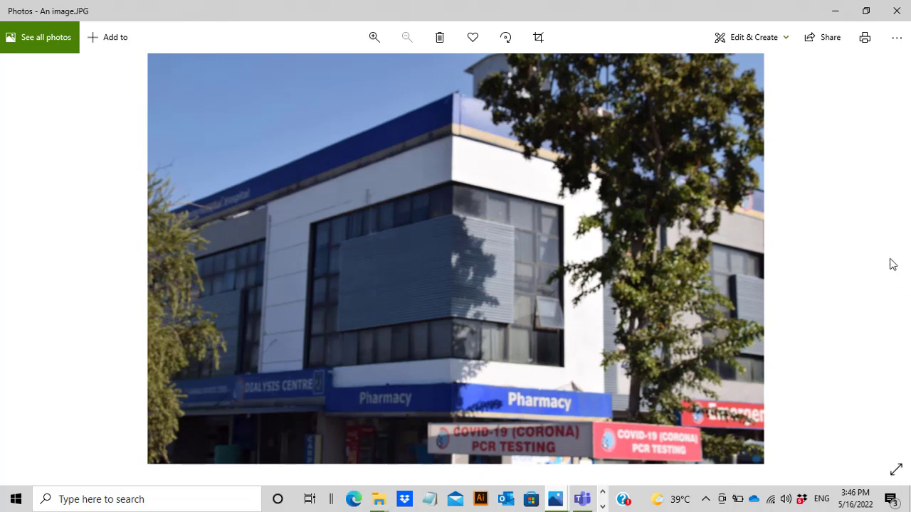